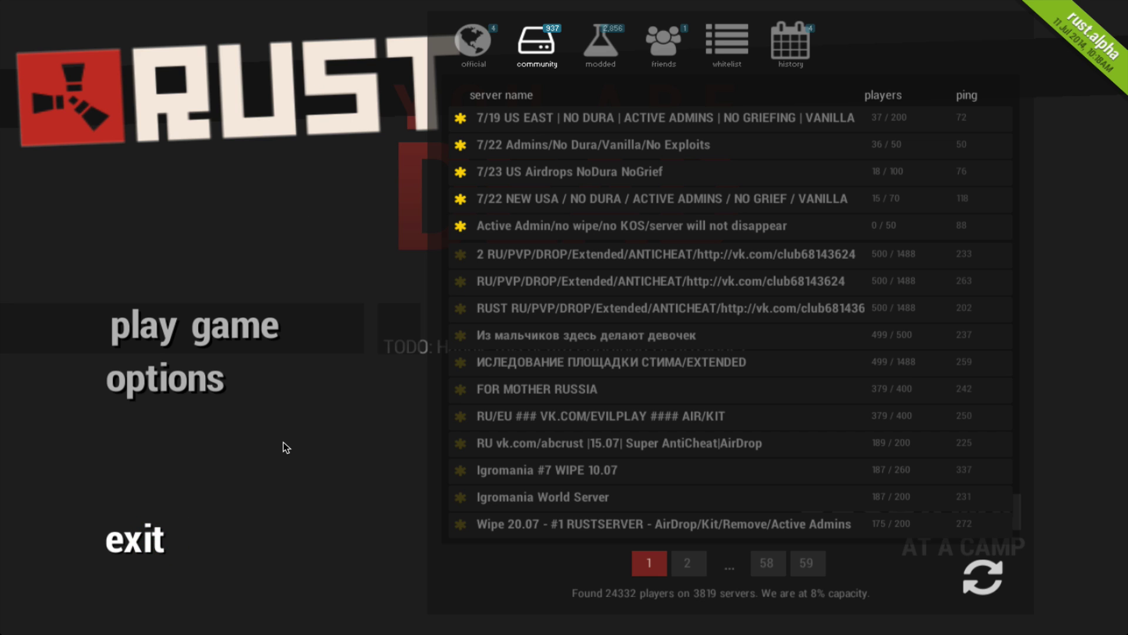
- Quit Rust and Steam completely and close the remaining Chrome window so that the desktop is clear
{"action": "key", "text": "super+q"}
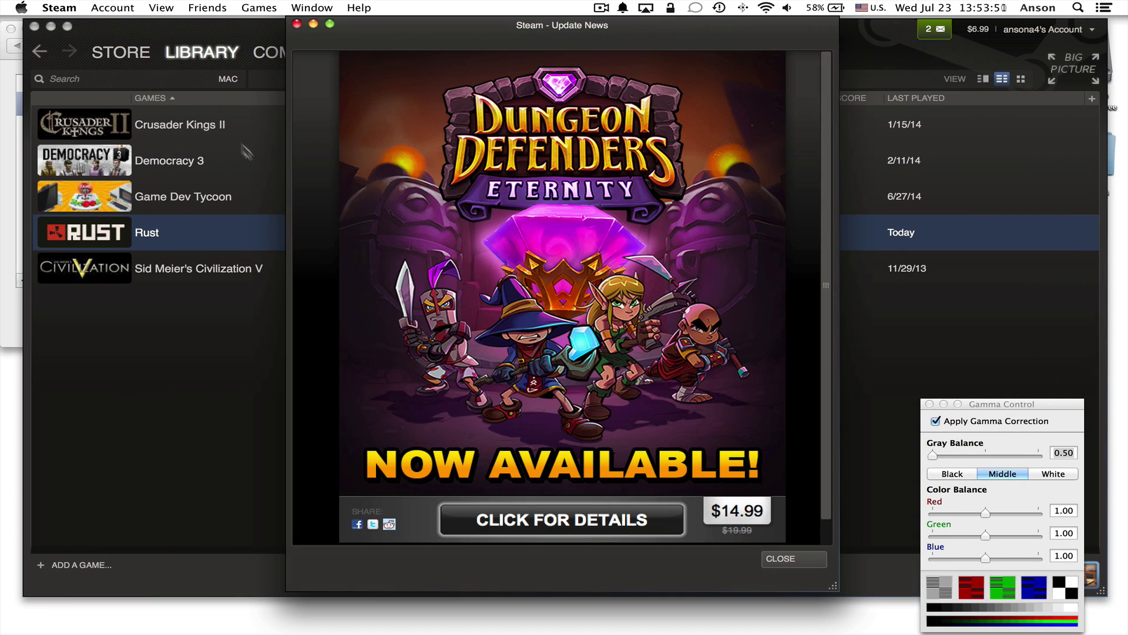
{"action": "left_click", "coordinate": [54, 9]}
{"action": "left_click", "coordinate": [64, 145]}
{"action": "left_click", "coordinate": [11, 29]}
{"action": "left_click", "coordinate": [21, 7]}
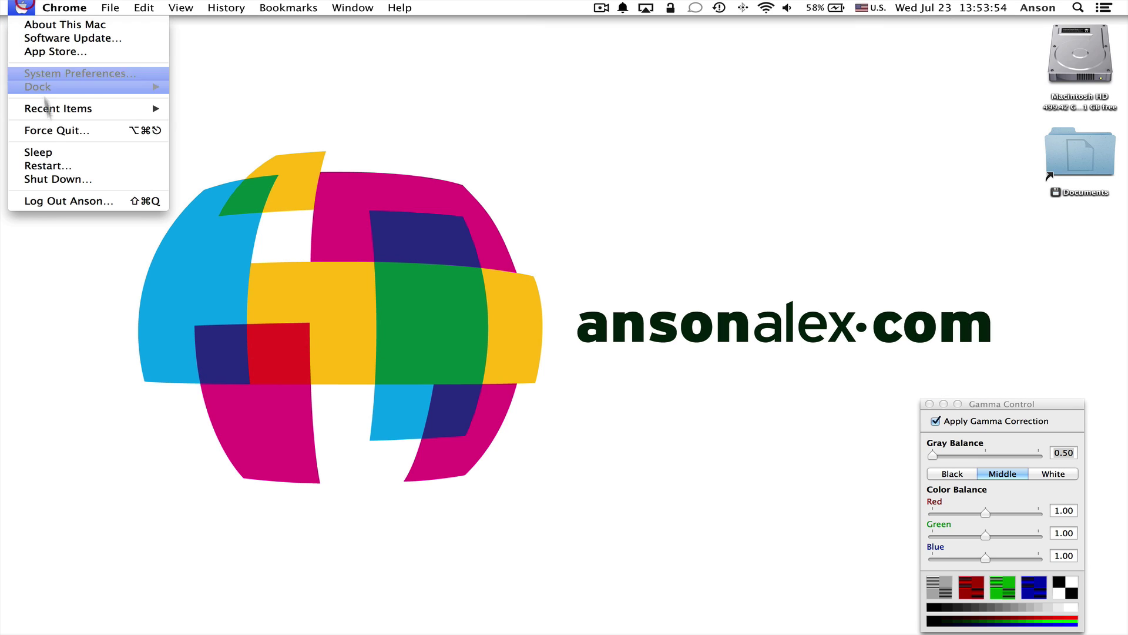
{"action": "left_click", "coordinate": [54, 166]}
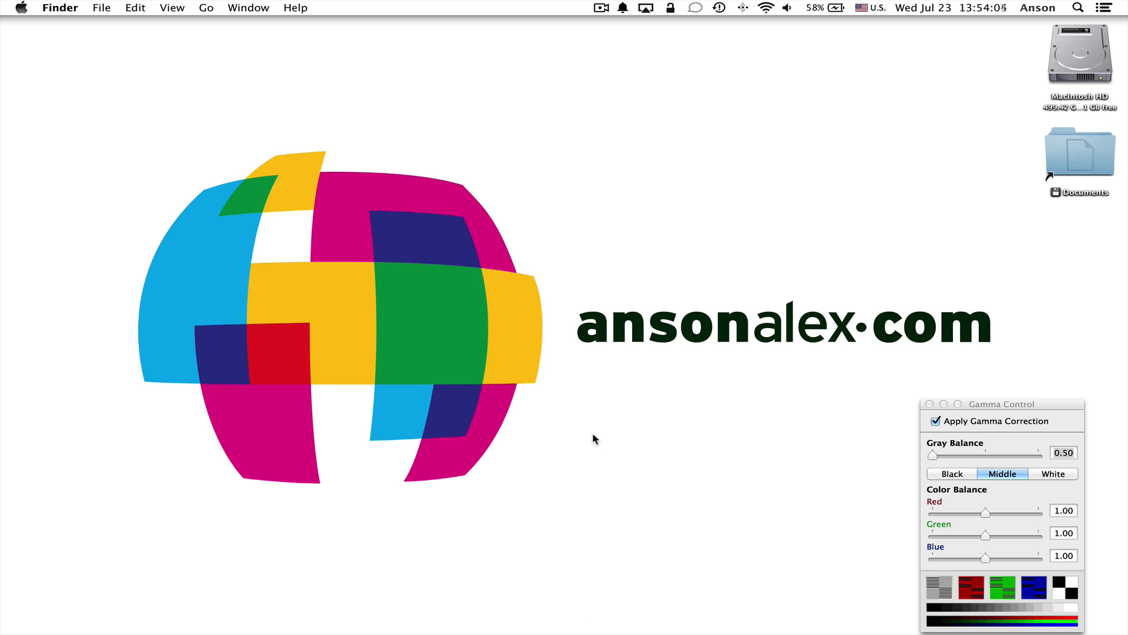
- Launch Steam again and show the library of installed games
{"action": "key", "text": "super+space"}
{"action": "type", "text": "steam"}
{"action": "key", "text": "Return"}
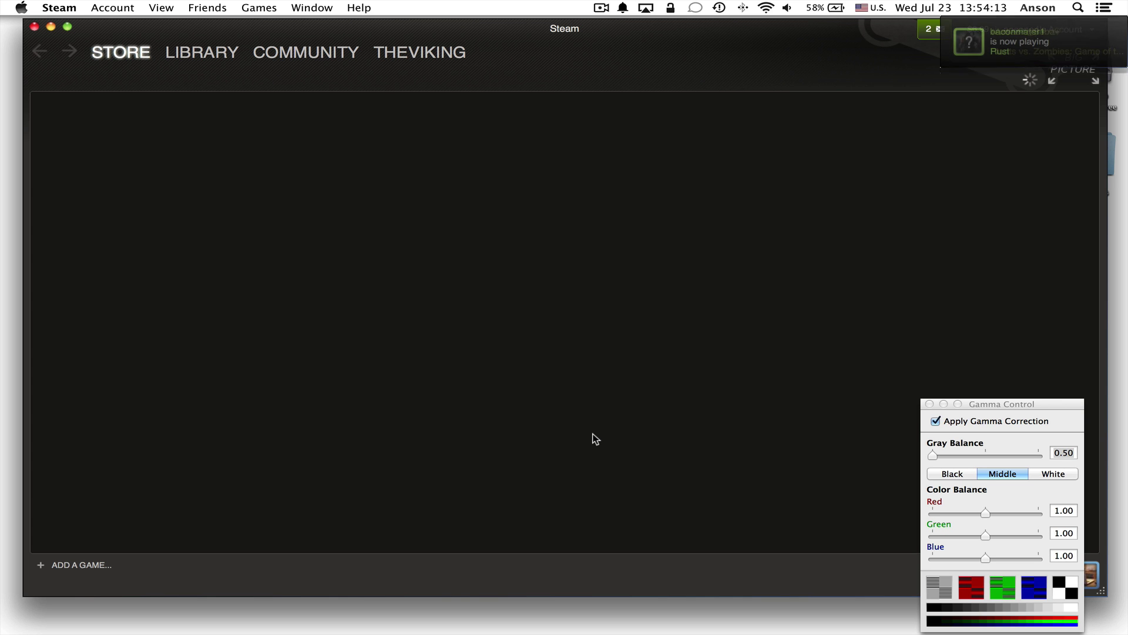
{"action": "left_click", "coordinate": [207, 54]}
{"action": "left_click", "coordinate": [188, 69]}
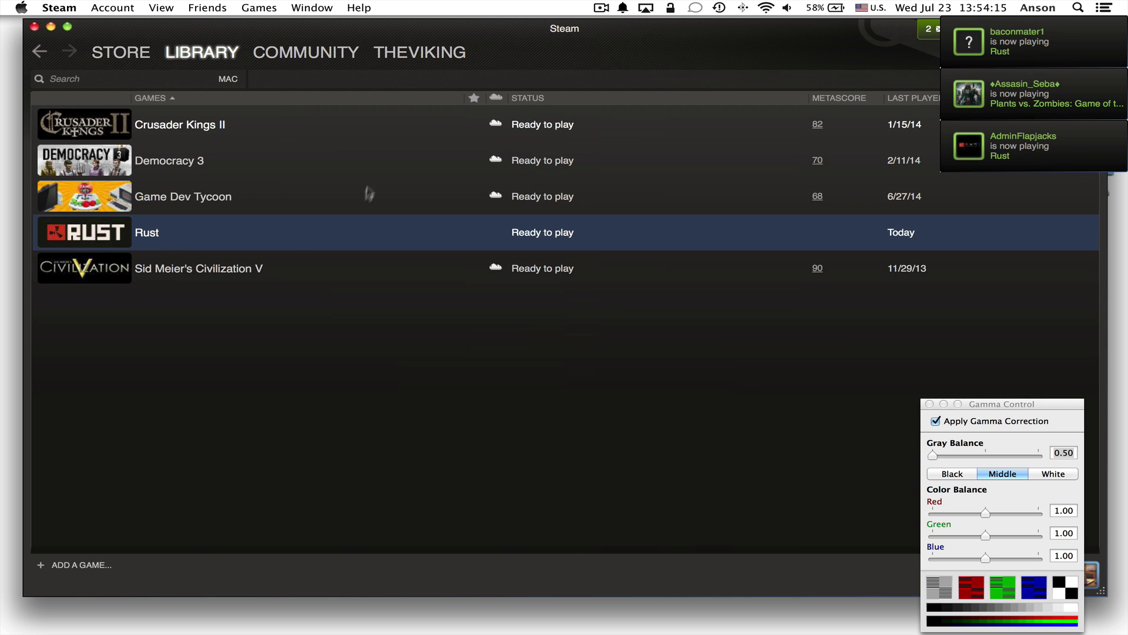
- Set Rust's automatic updates to High Priority - Always auto-update this game ASAP and check its beta opt-in setting
{"action": "right_click", "coordinate": [207, 237]}
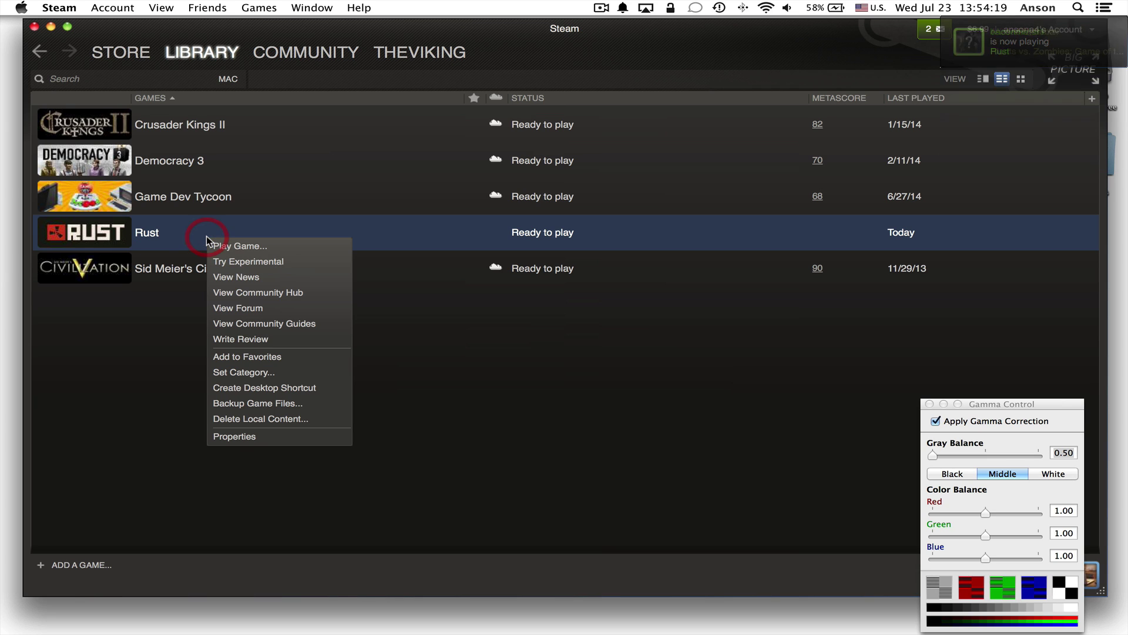
{"action": "left_click", "coordinate": [241, 437]}
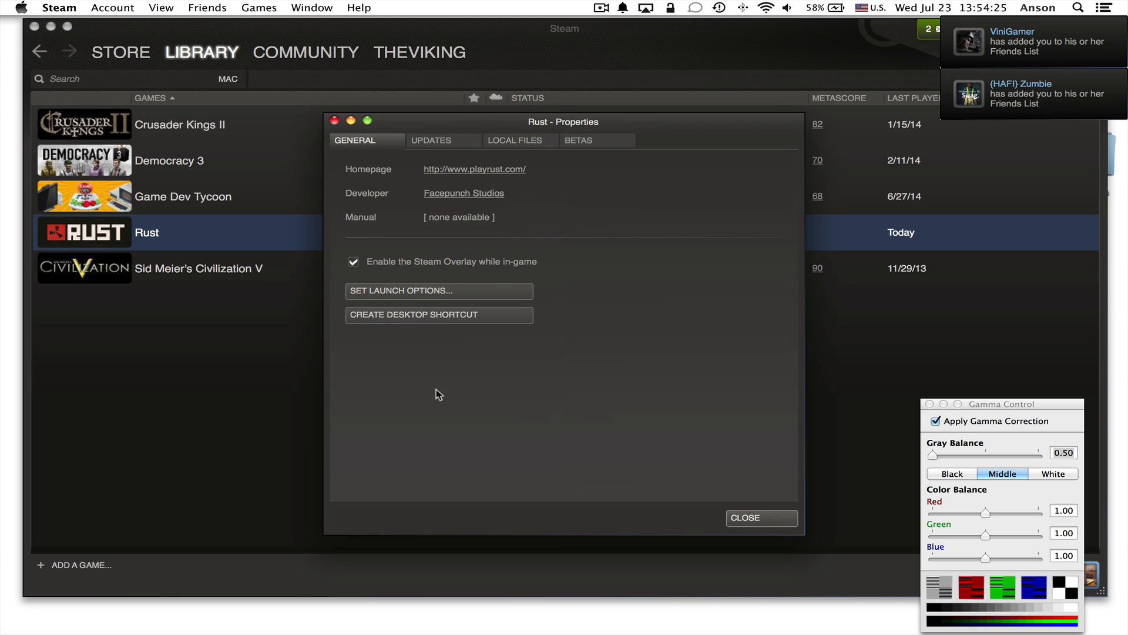
{"action": "left_click", "coordinate": [449, 149]}
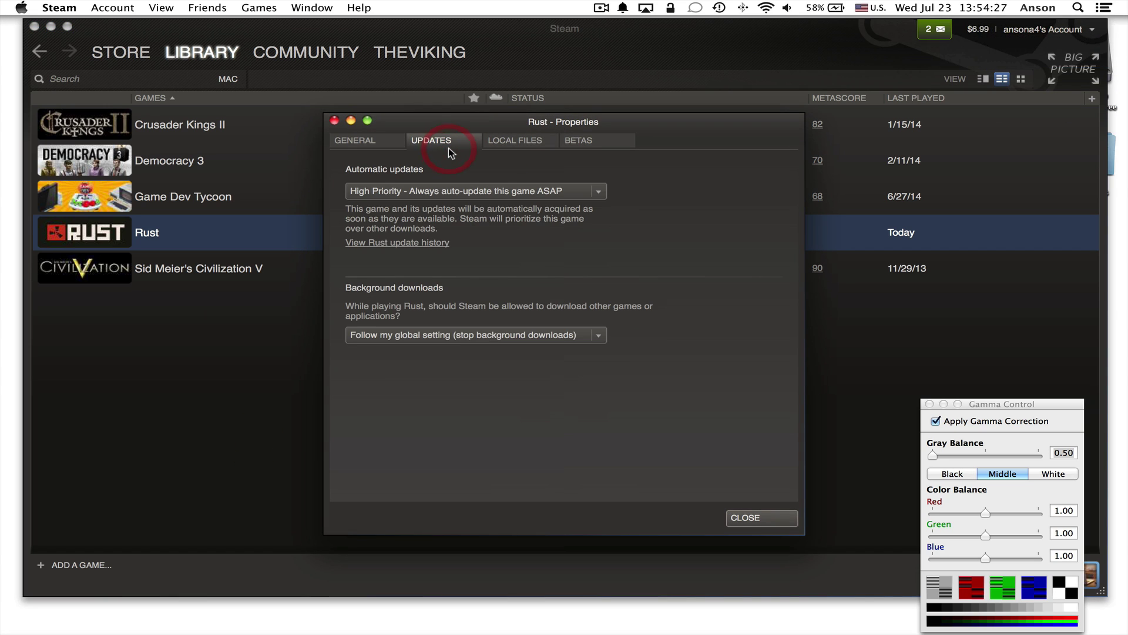
{"action": "left_click", "coordinate": [598, 191]}
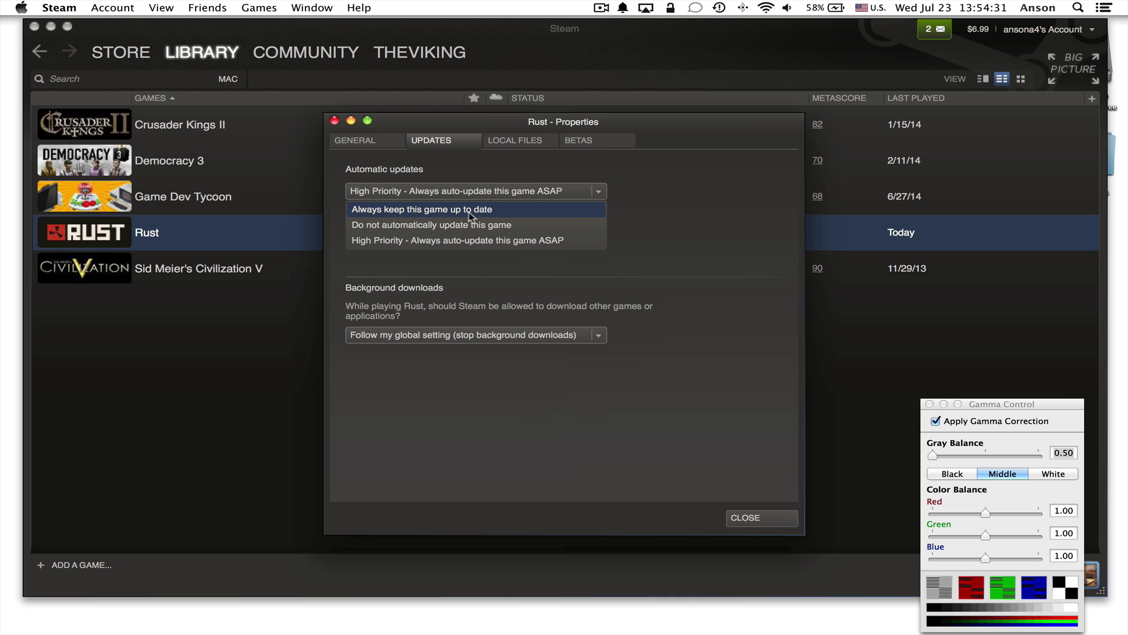
{"action": "left_click", "coordinate": [580, 242]}
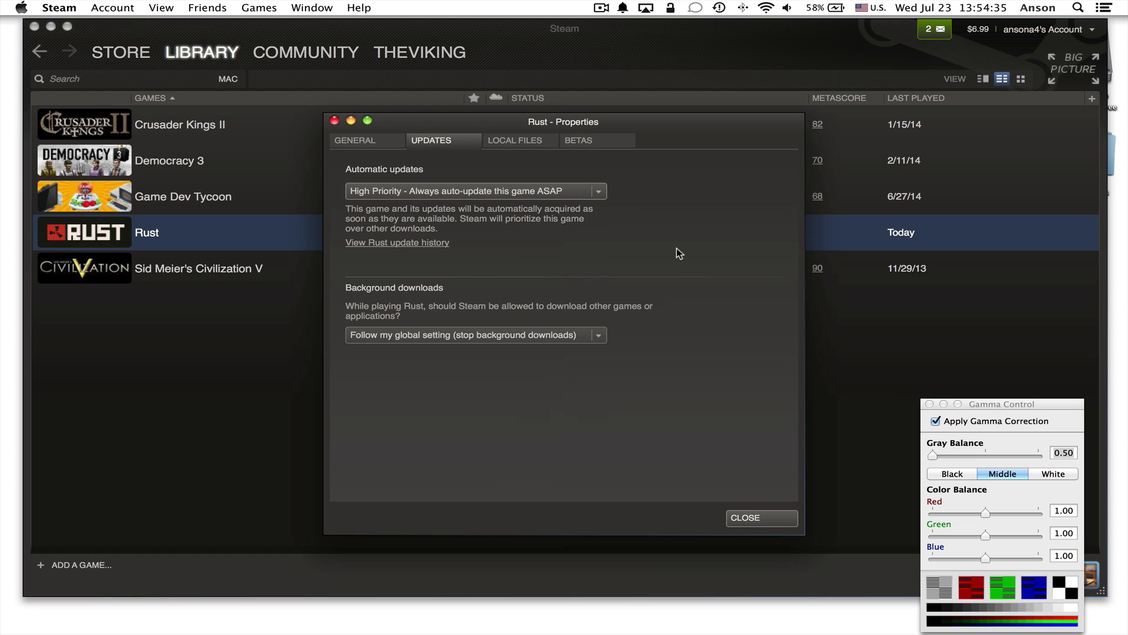
{"action": "left_click", "coordinate": [602, 143]}
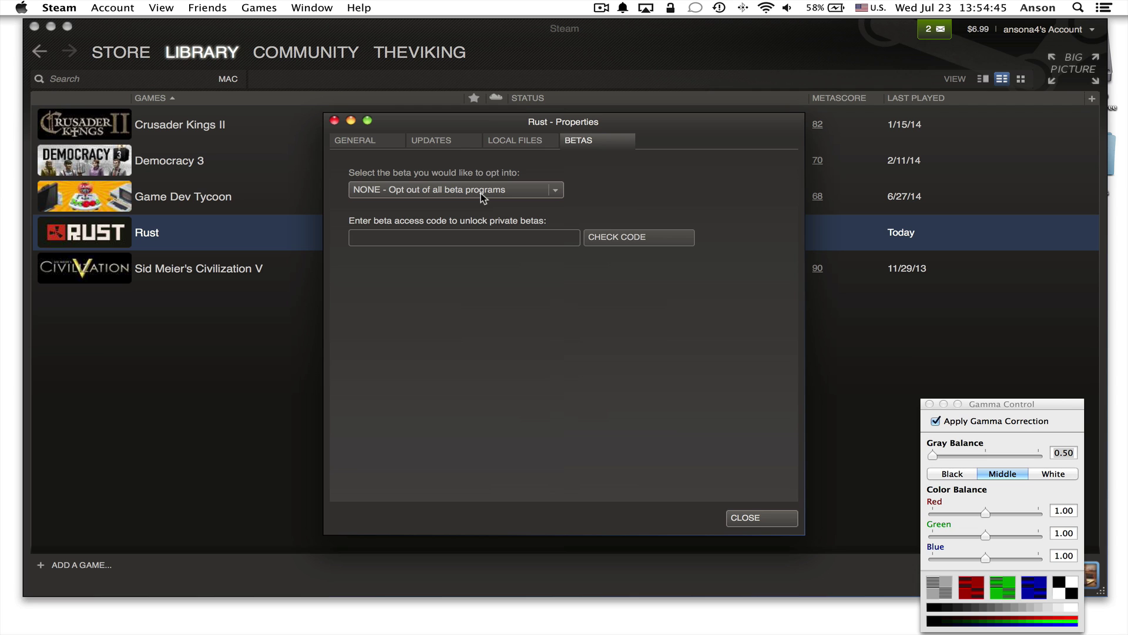
{"action": "left_click", "coordinate": [764, 517]}
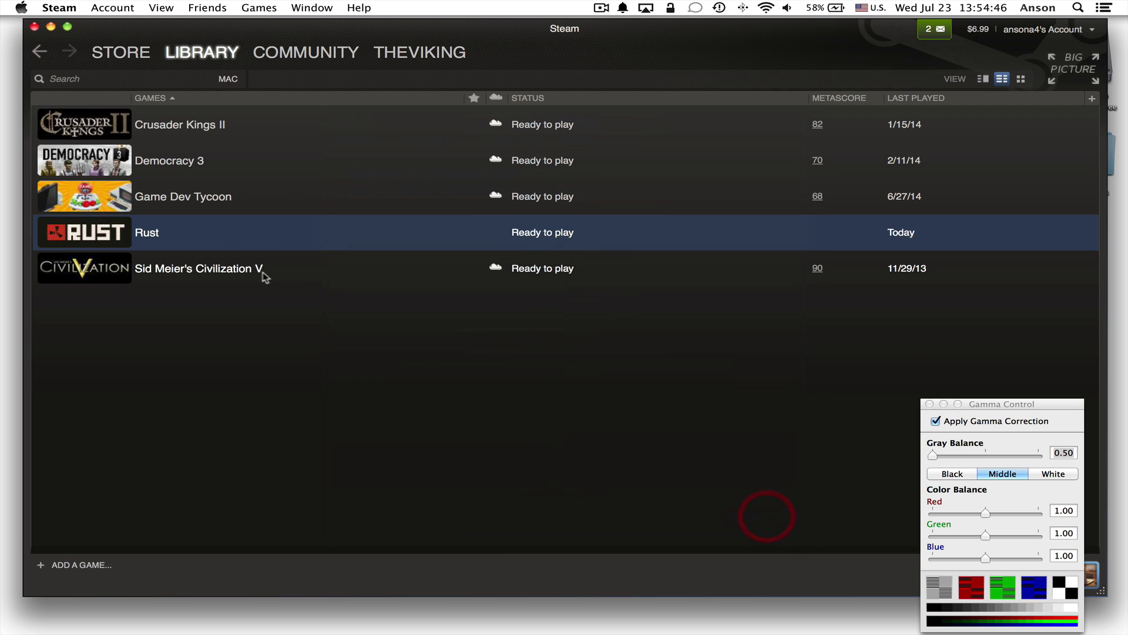
- Launch Rust from the library with the Play Rust option
{"action": "right_click", "coordinate": [220, 234]}
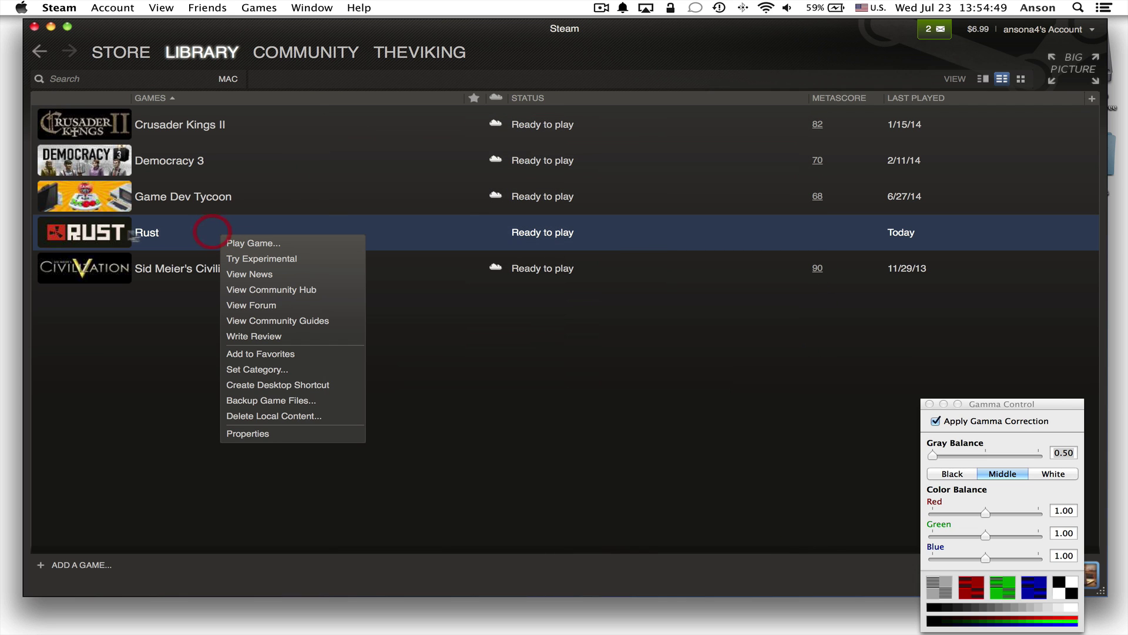
{"action": "double_click", "coordinate": [118, 236]}
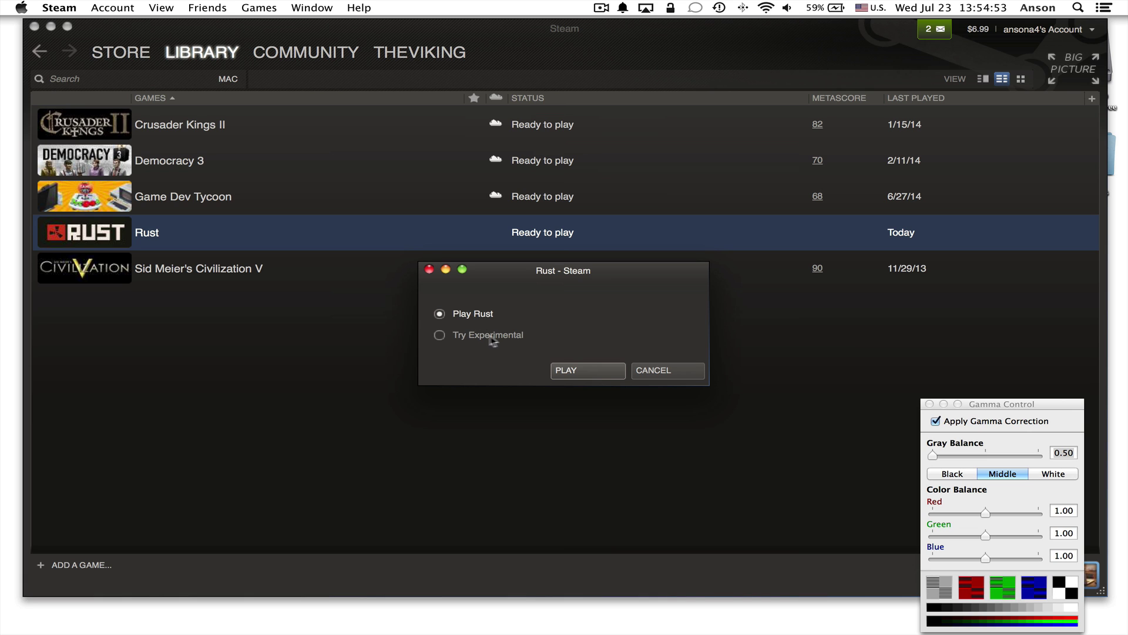
{"action": "left_click", "coordinate": [585, 370]}
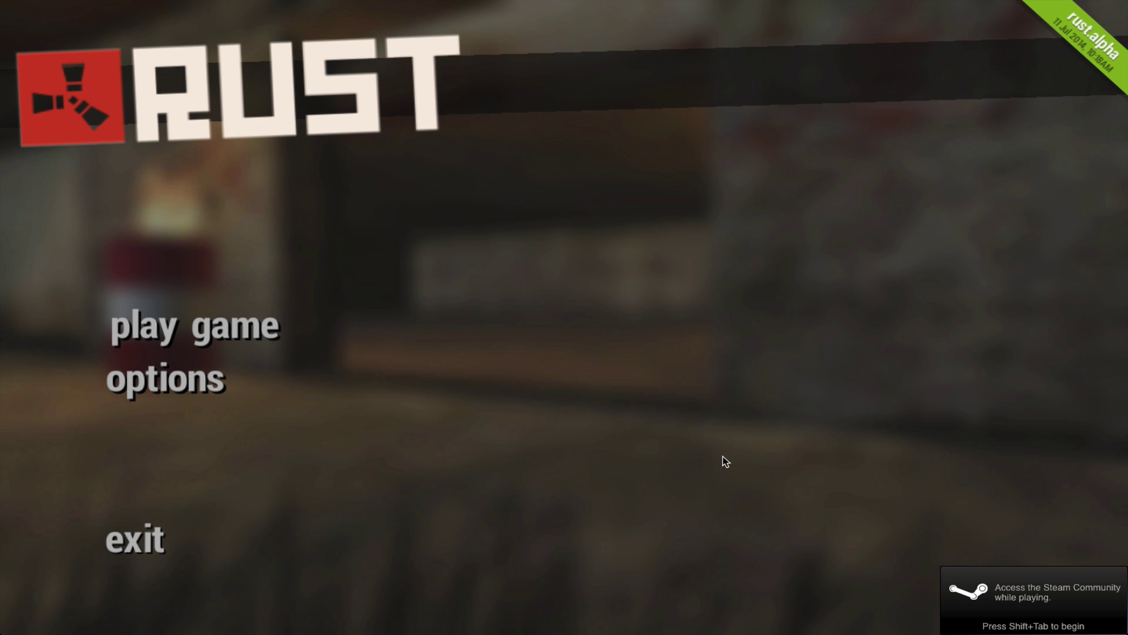
- Join the Fresh Wipe 7/23 US Central server from the recently played servers
{"action": "left_click", "coordinate": [258, 336]}
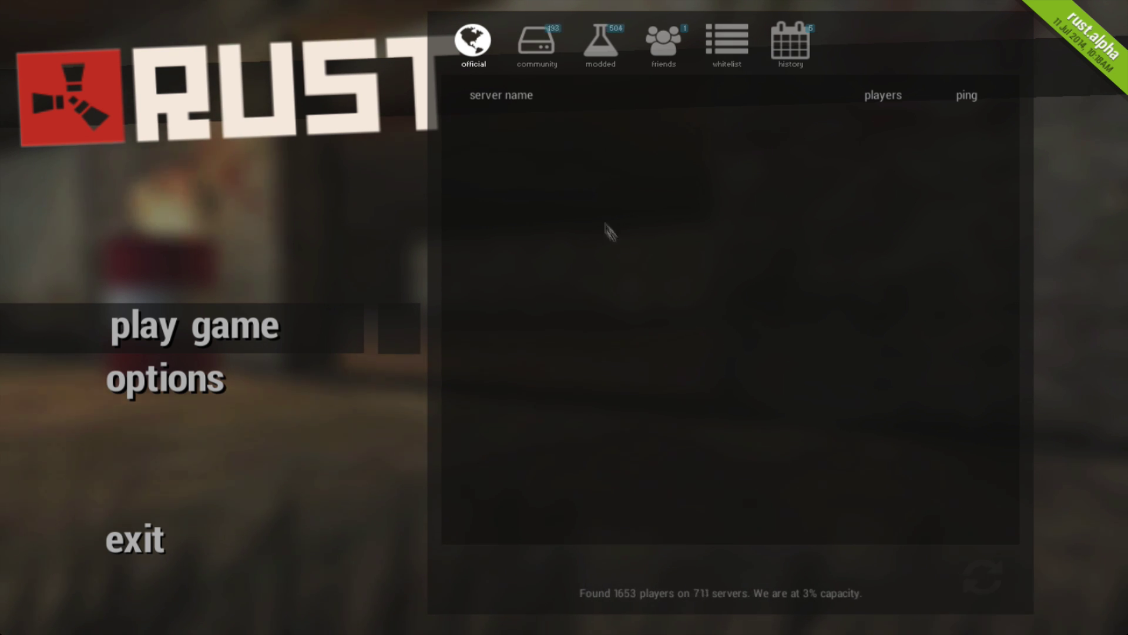
{"action": "left_click", "coordinate": [793, 47]}
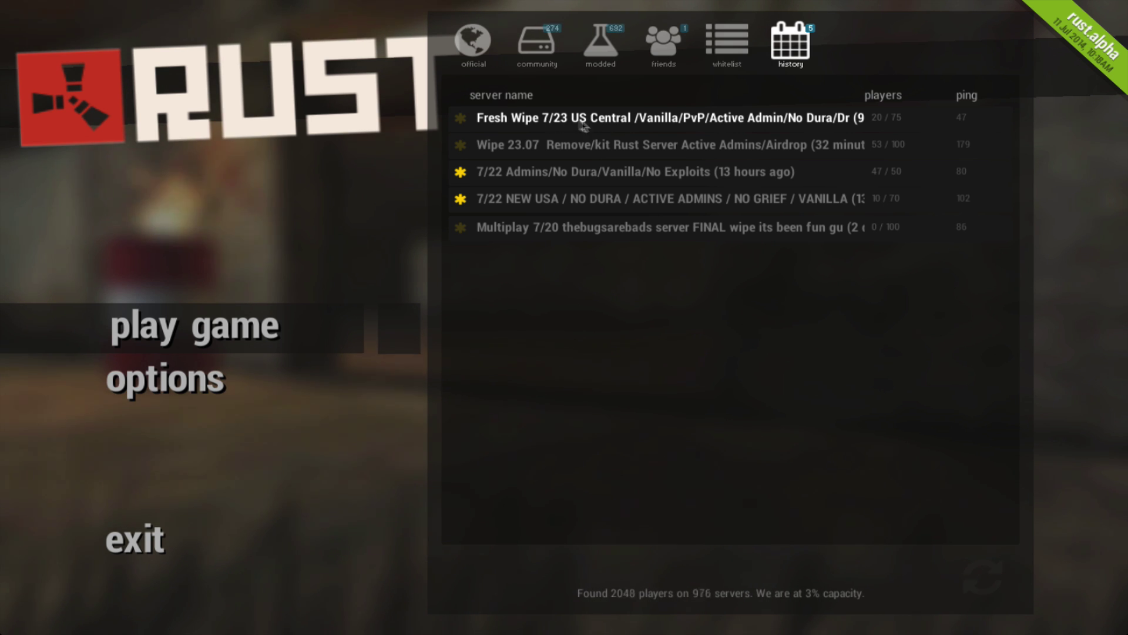
{"action": "left_click", "coordinate": [621, 122]}
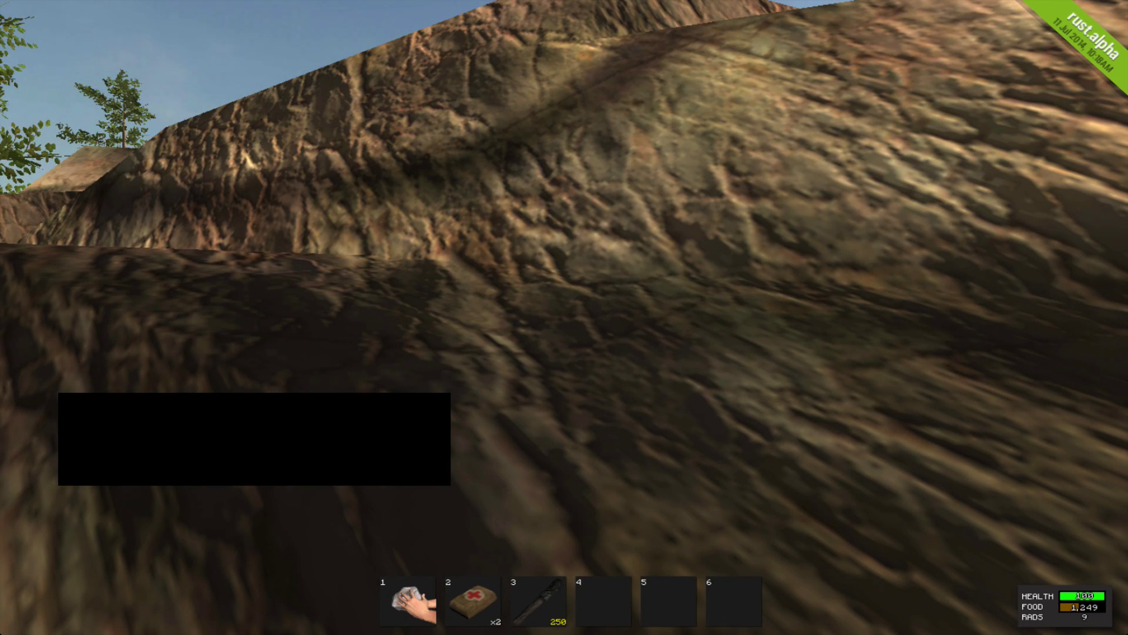
- Capture a screenshot of the Rust console with the server's connection address and clear the Steam windows off the desktop
{"action": "key", "text": "F1"}
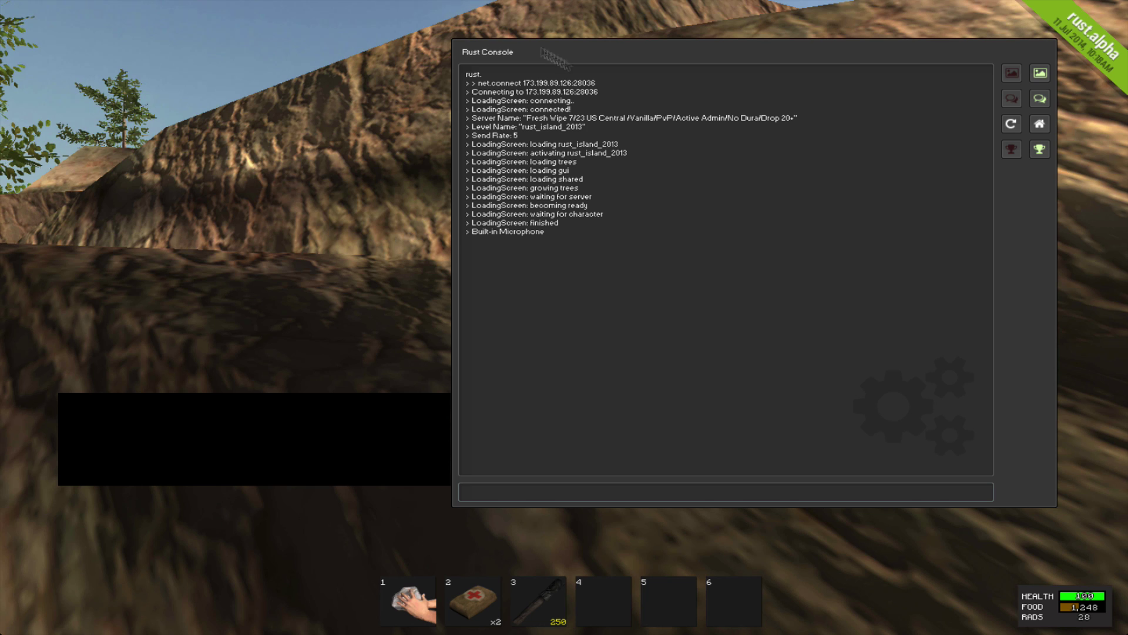
{"action": "key", "text": "super+Tab"}
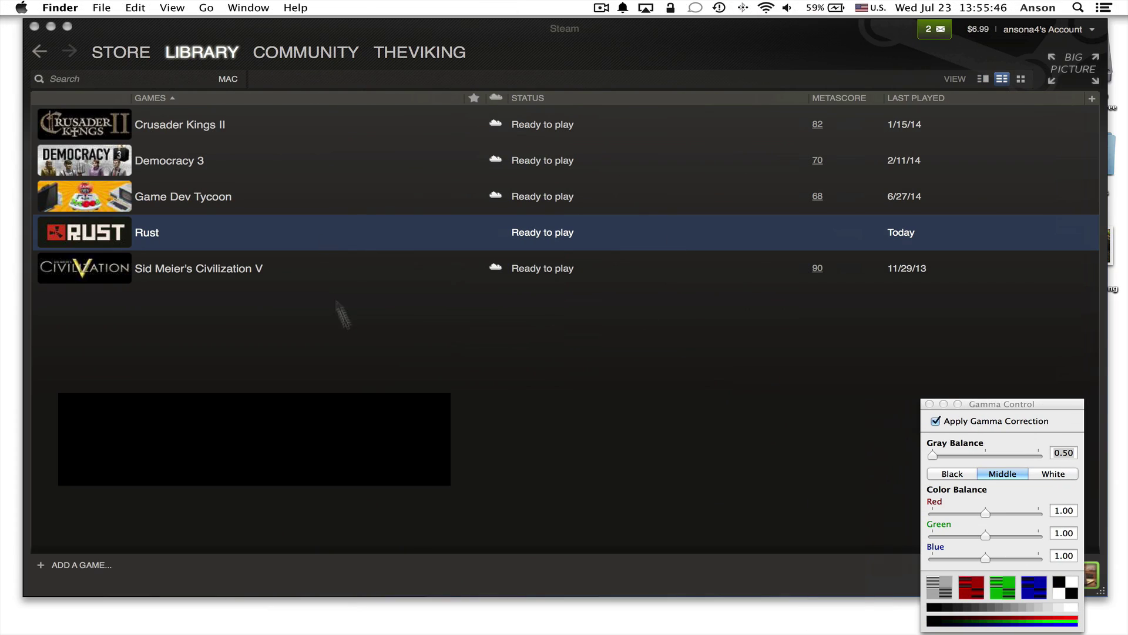
{"action": "left_click", "coordinate": [359, 358]}
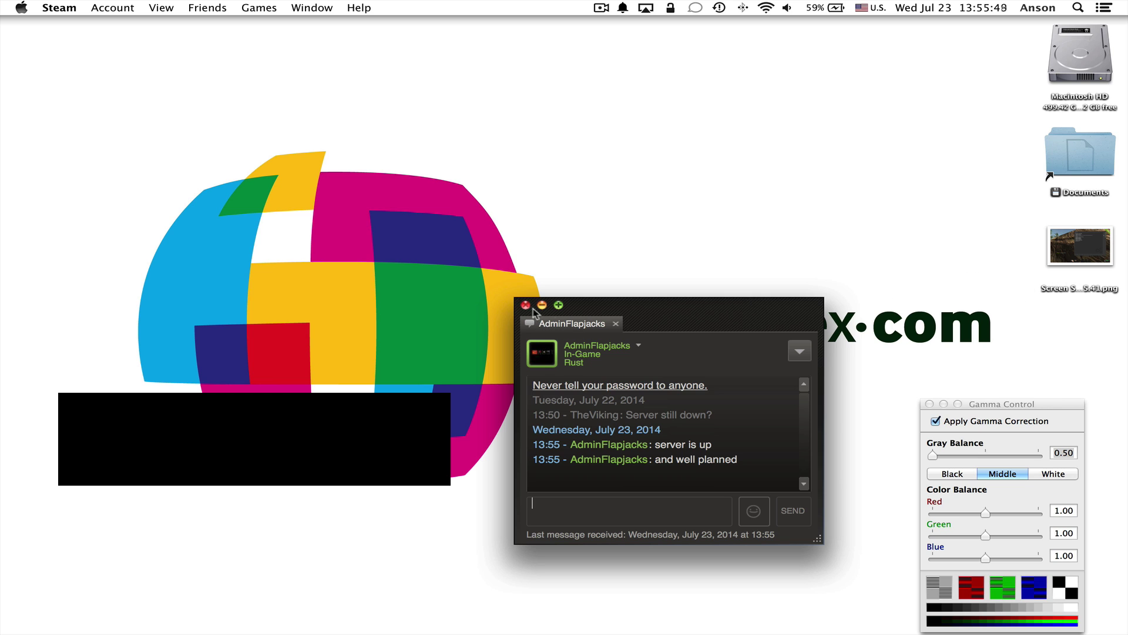
{"action": "key", "text": "super+w"}
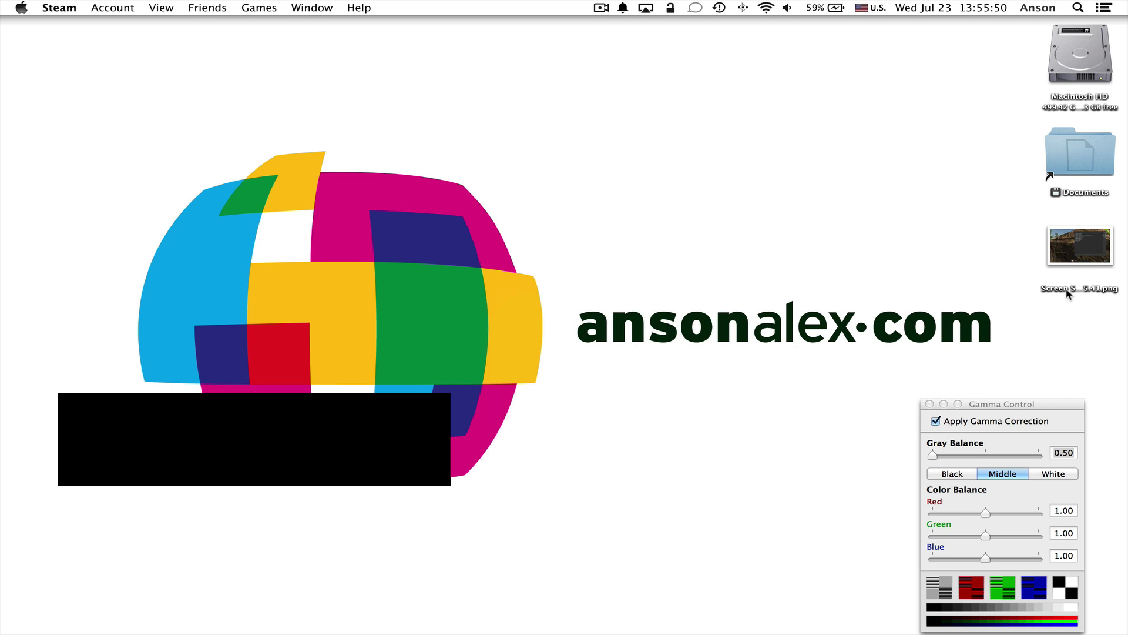
- Open the console screenshot on the desktop in Preview
{"action": "right_click", "coordinate": [1071, 246]}
{"action": "mouse_move", "coordinate": [970, 267]}
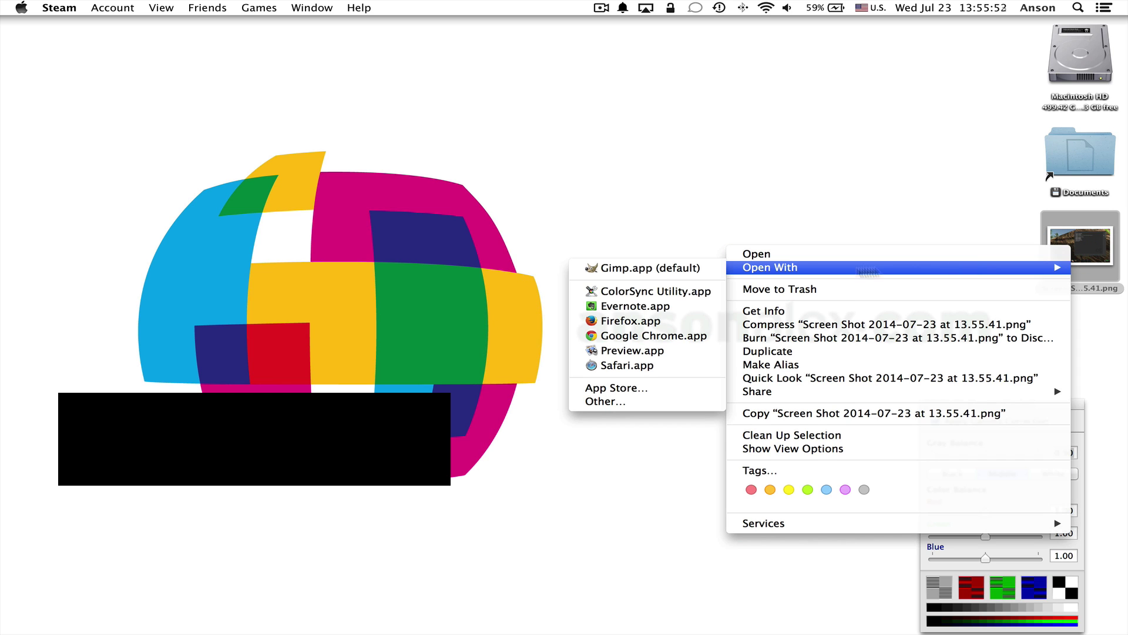
{"action": "left_click", "coordinate": [693, 357]}
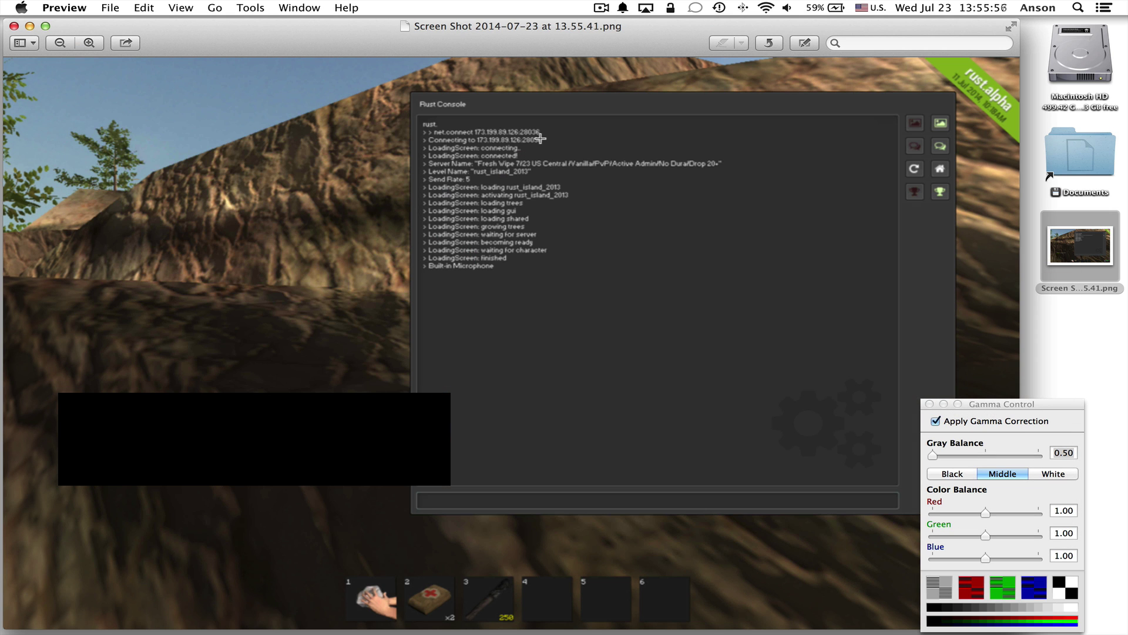
- Switch back to Rust, hide the console and disconnect from the server
{"action": "key", "text": "super+Tab"}
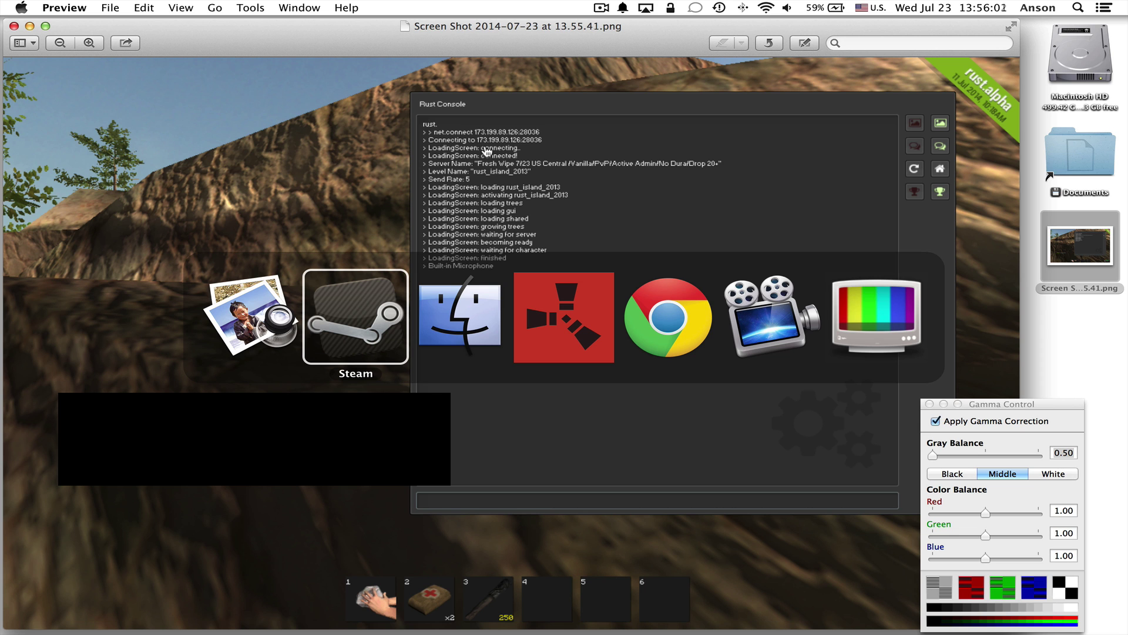
{"action": "key", "text": "super+Tab"}
{"action": "key", "text": "super+Tab"}
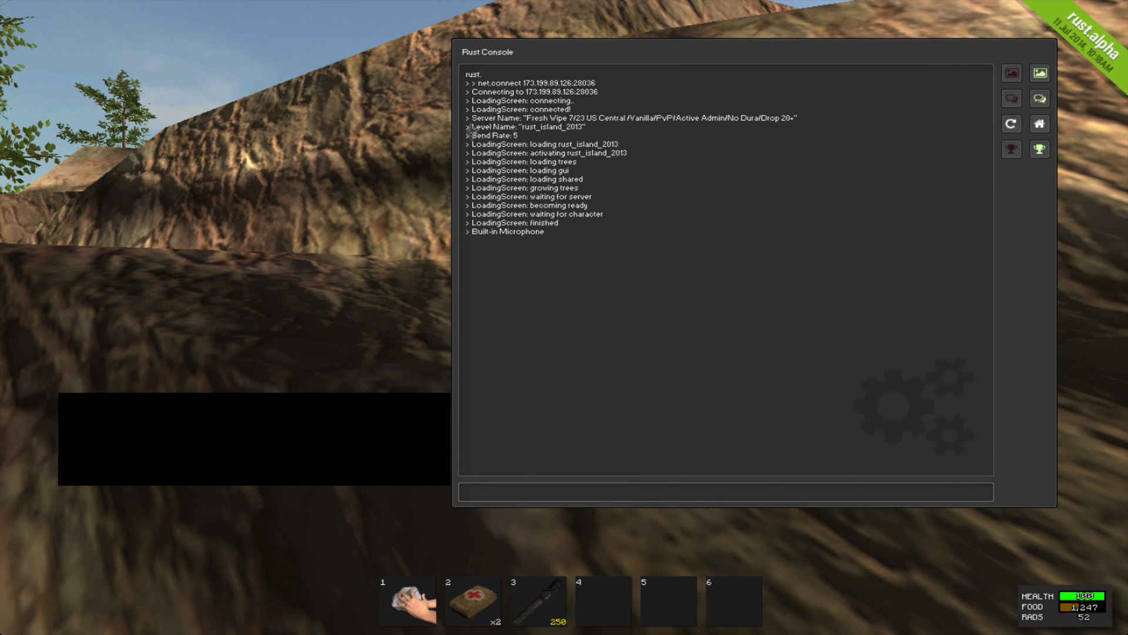
{"action": "key", "text": "F1"}
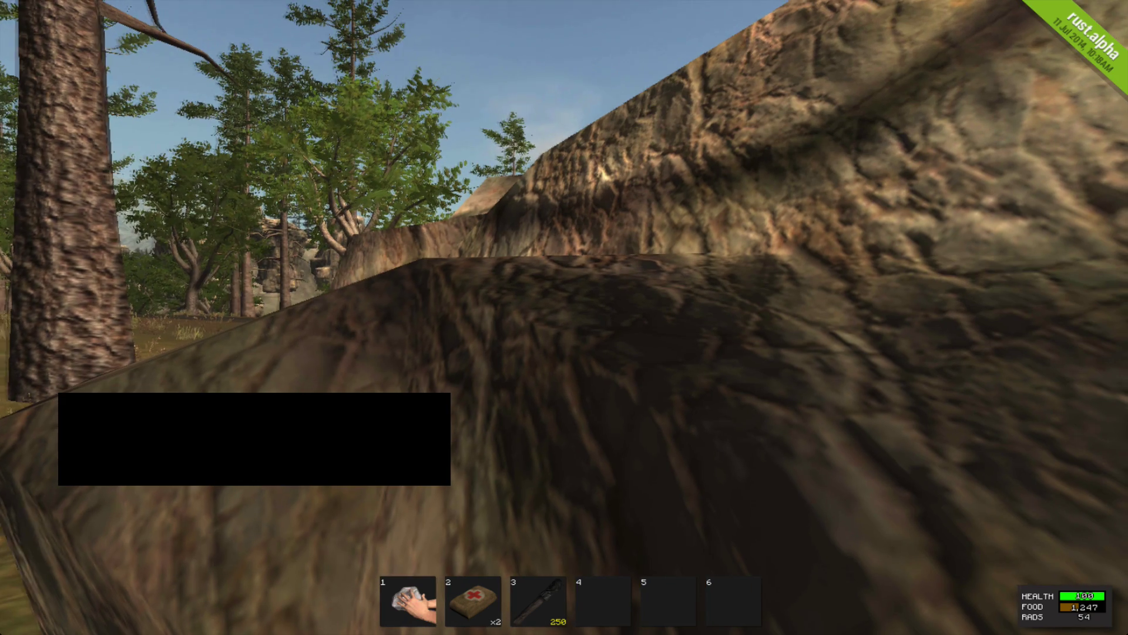
{"action": "key", "text": "Escape"}
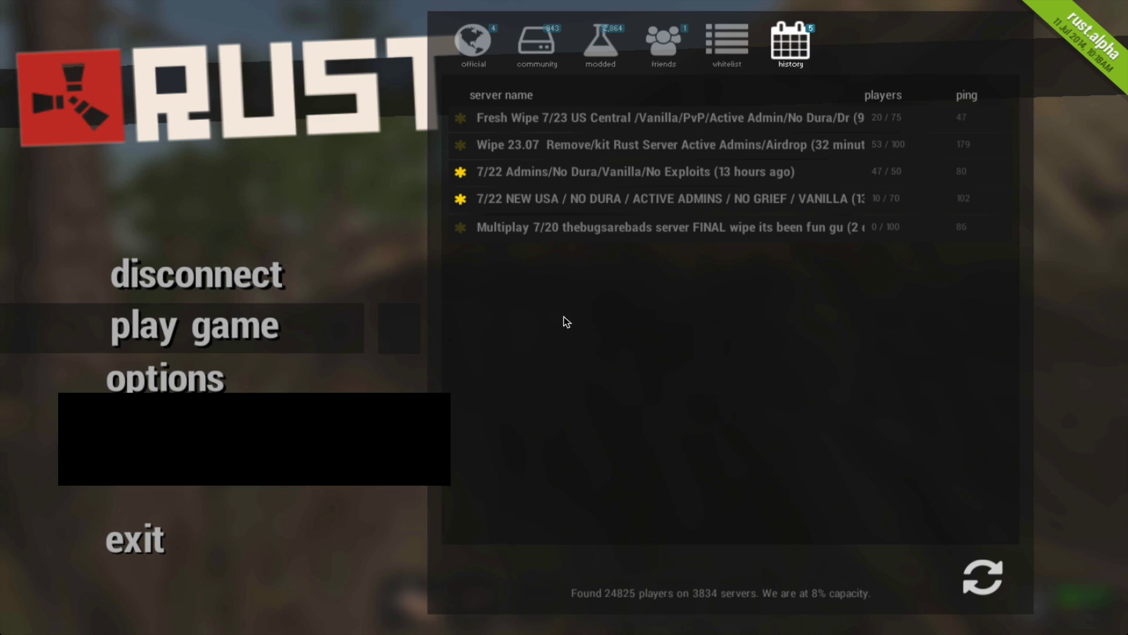
{"action": "left_click", "coordinate": [271, 287]}
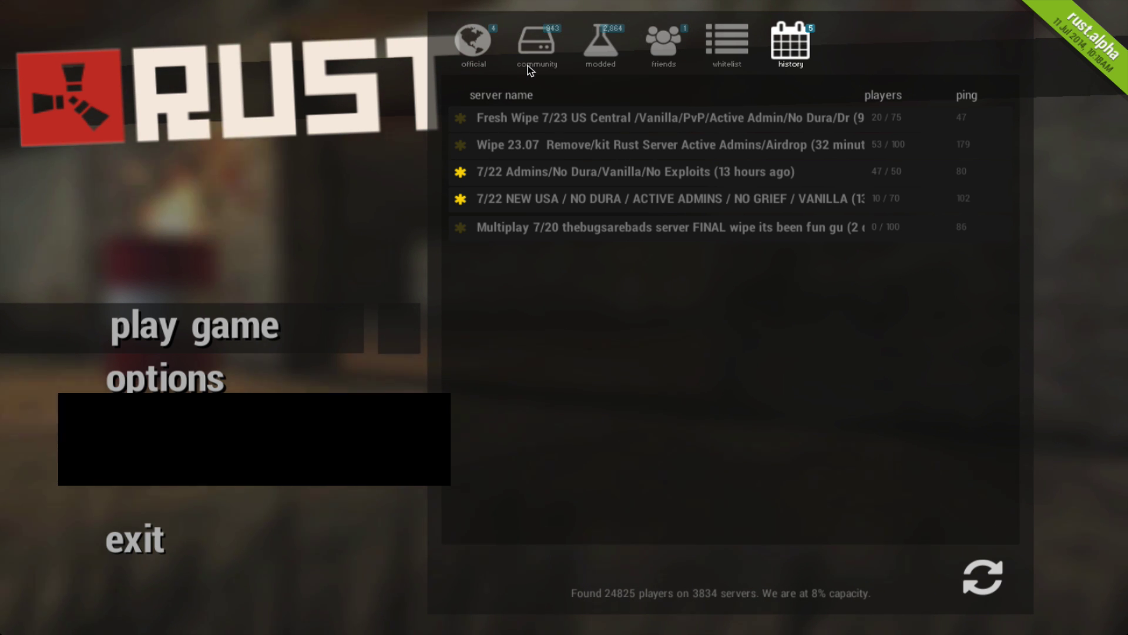
- Run net.connect 173.199.89.126:28036 in the Rust console, checking the server address against the console screenshot in Preview
{"action": "key", "text": "F1"}
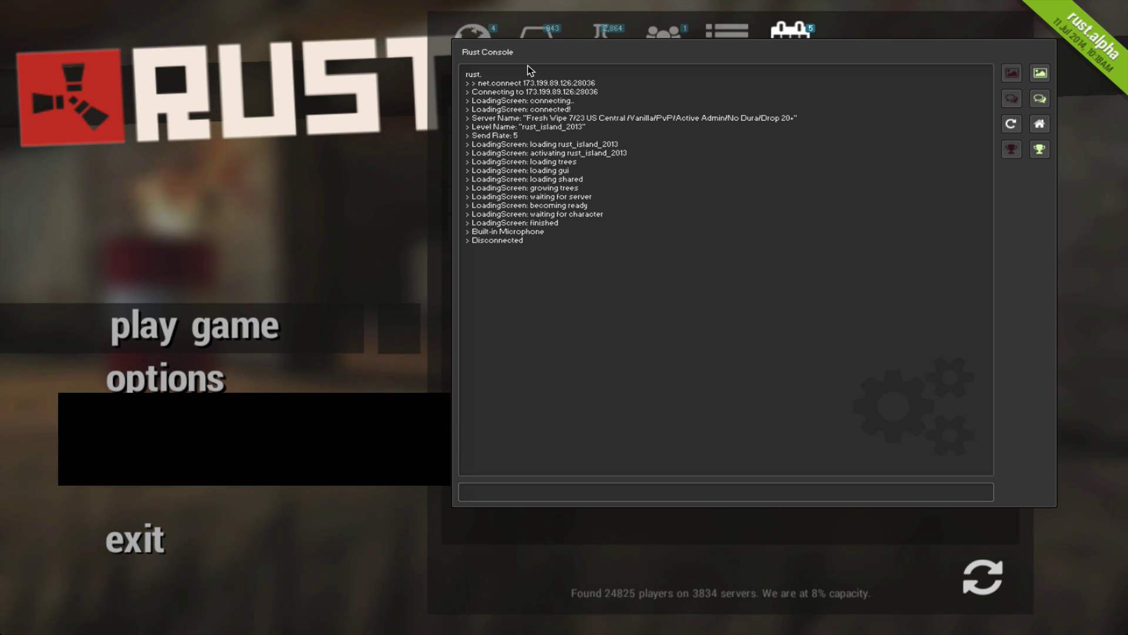
{"action": "type", "text": "net"}
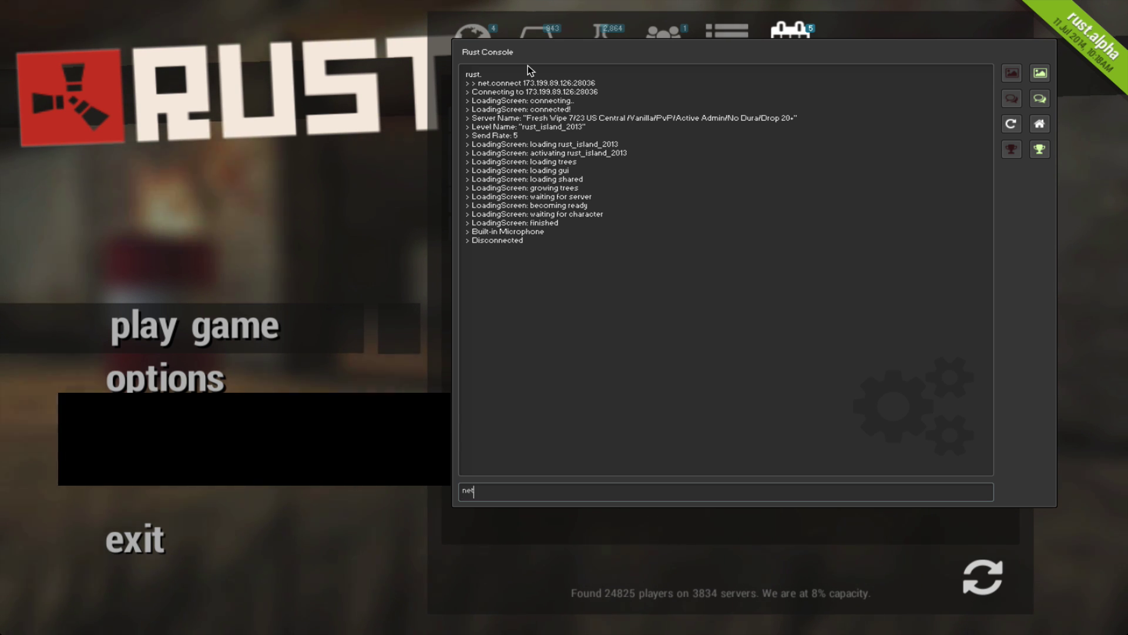
{"action": "type", "text": ".connect"}
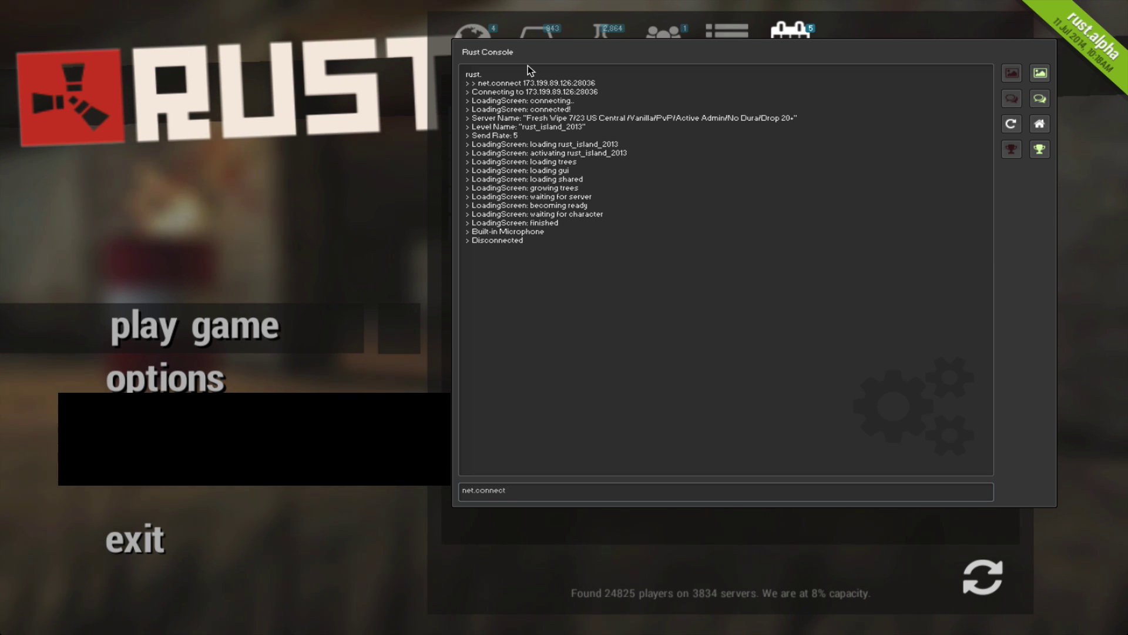
{"action": "type", "text": ".199"}
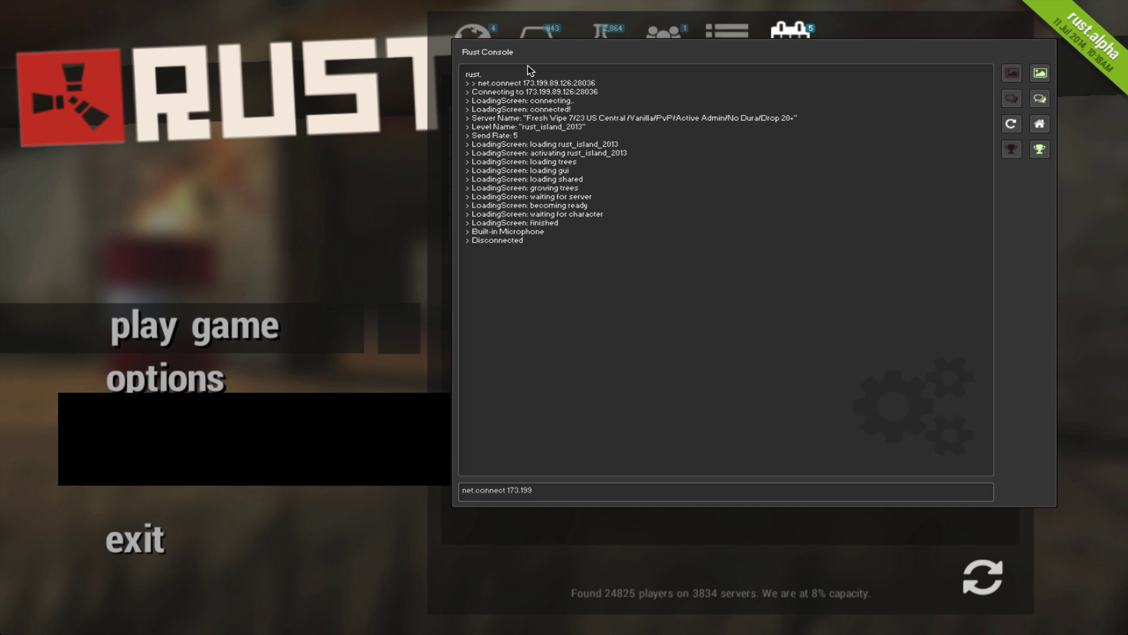
{"action": "key", "text": "super+Tab"}
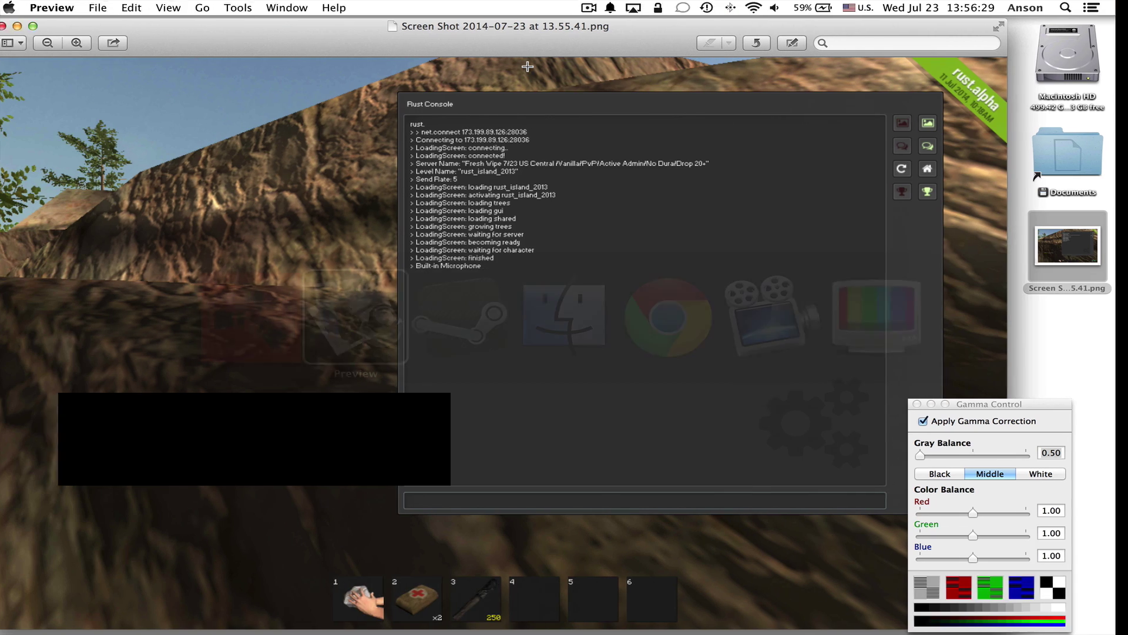
{"action": "key", "text": "super+Tab"}
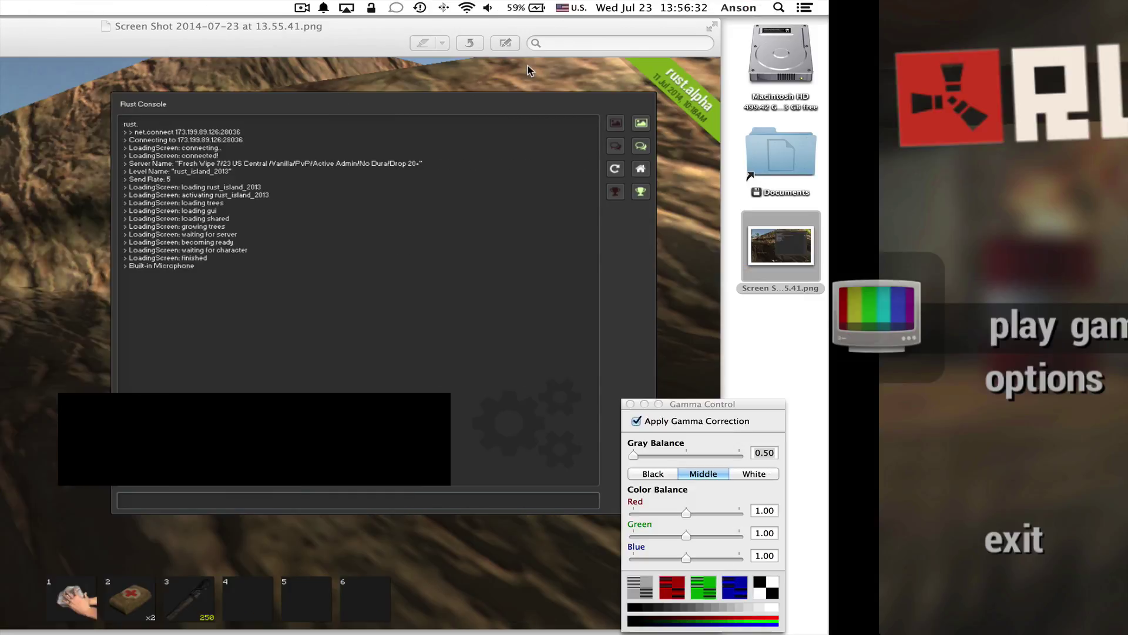
{"action": "type", "text": ".89"}
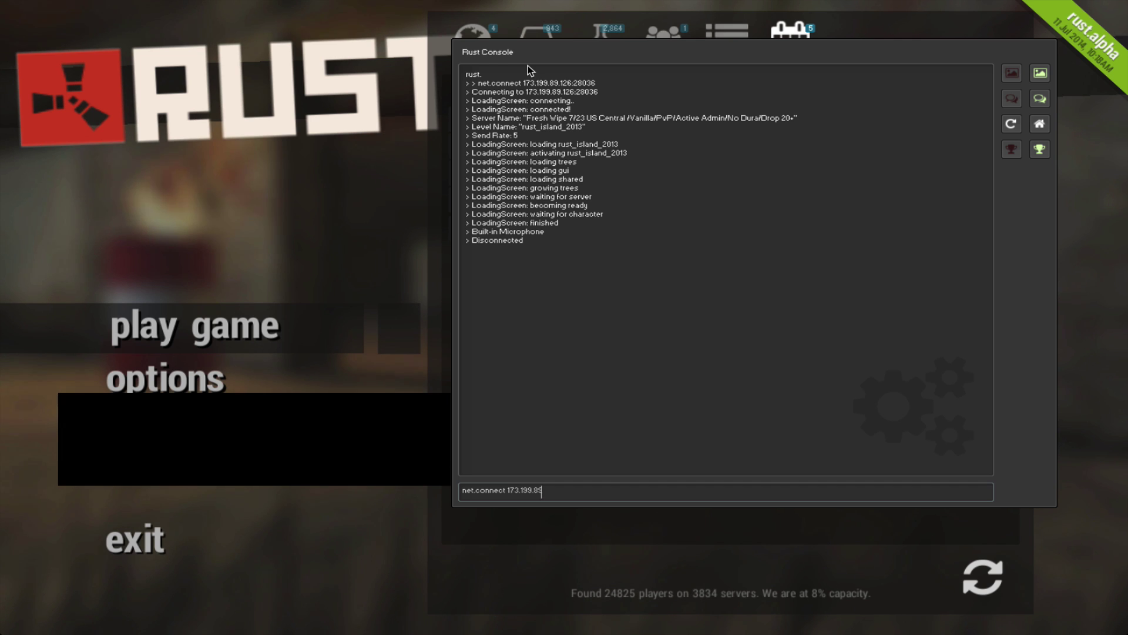
{"action": "type", "text": ".126:"}
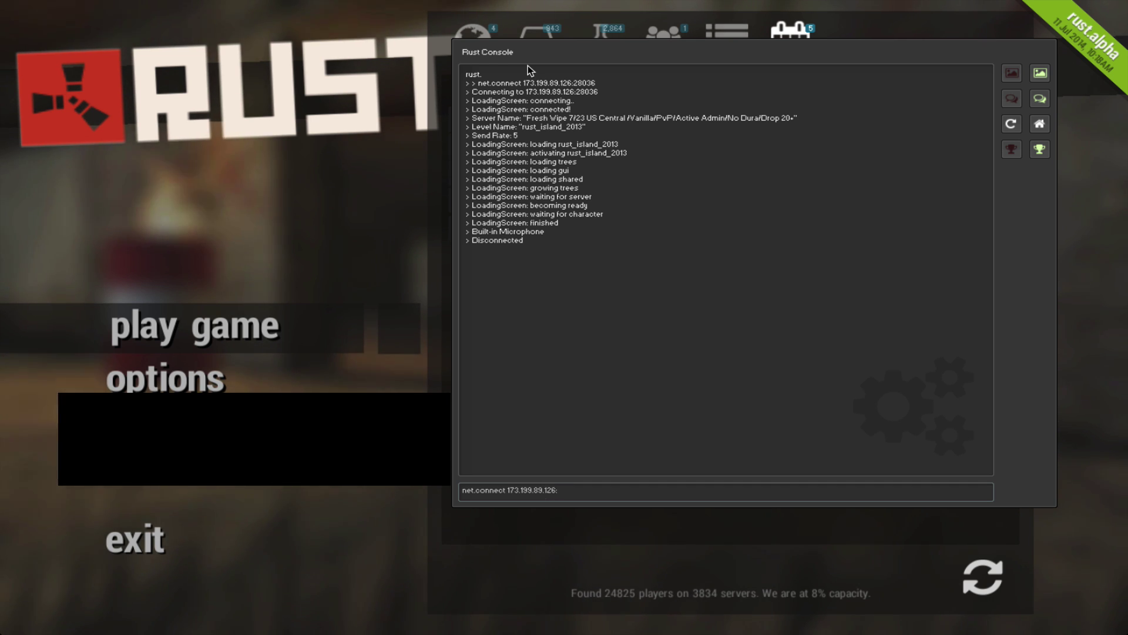
{"action": "key", "text": "super+Tab"}
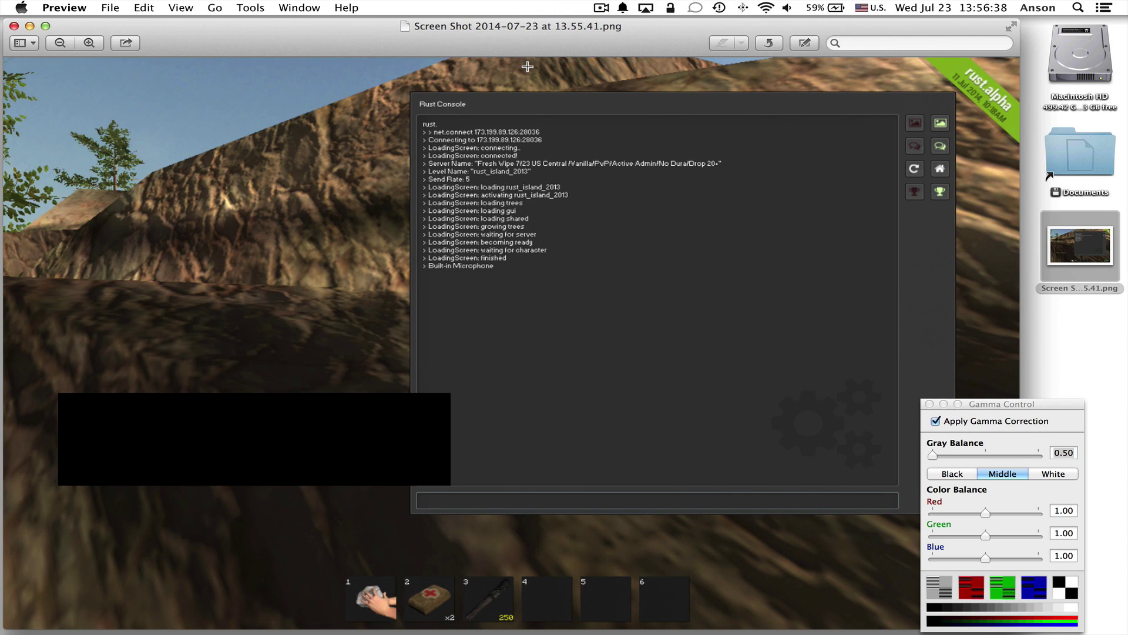
{"action": "key", "text": "super+Tab"}
{"action": "type", "text": ":"}
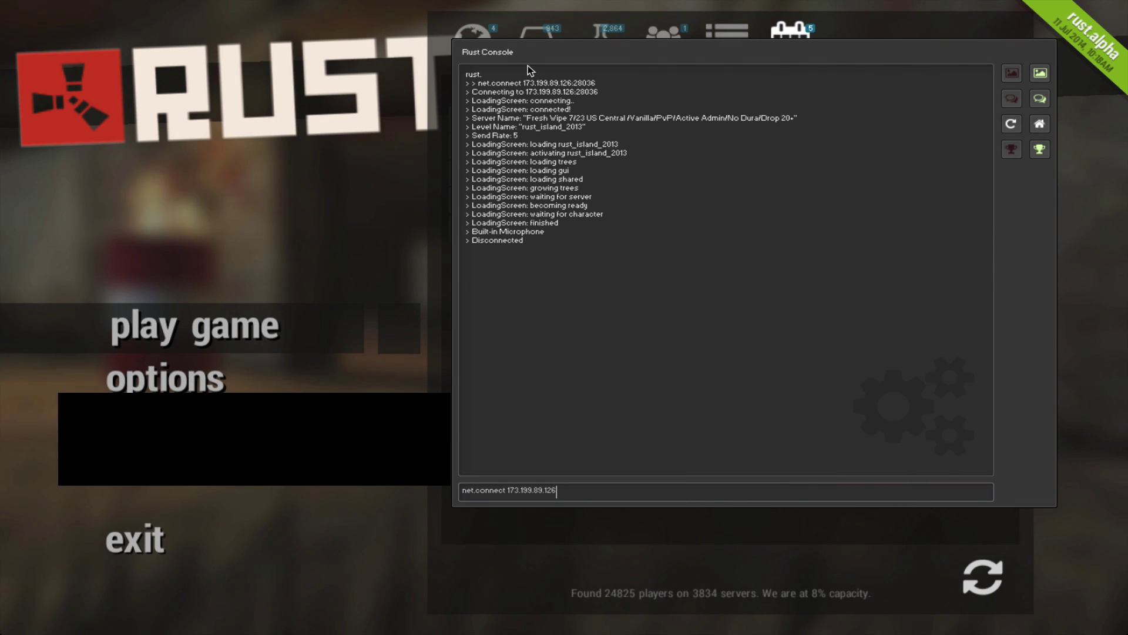
{"action": "type", "text": "28036"}
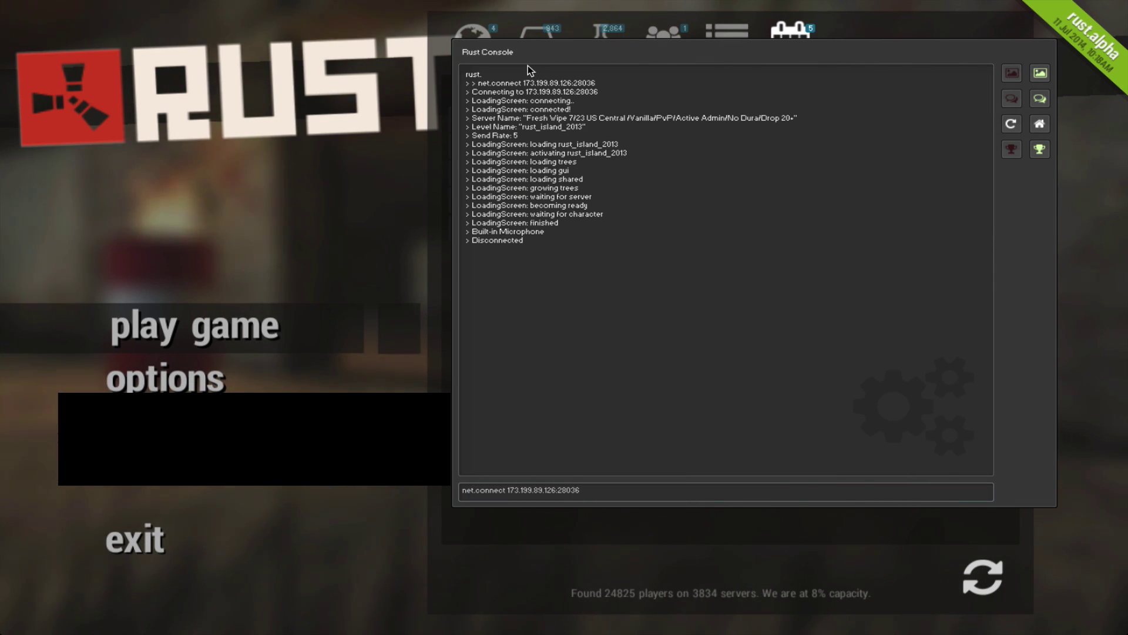
{"action": "key", "text": "Return"}
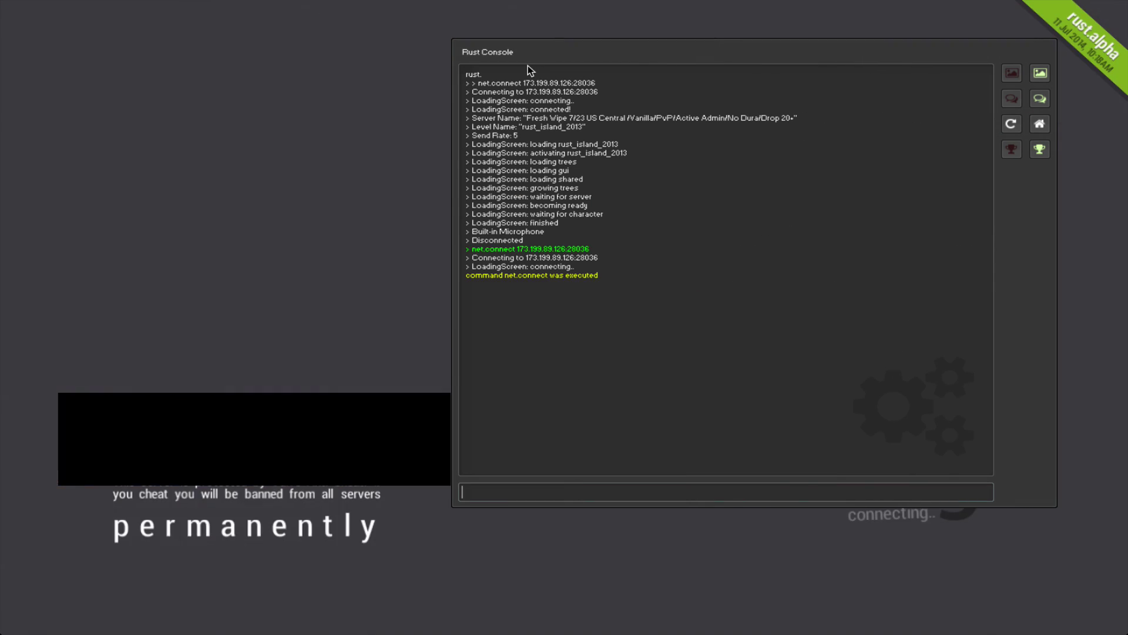